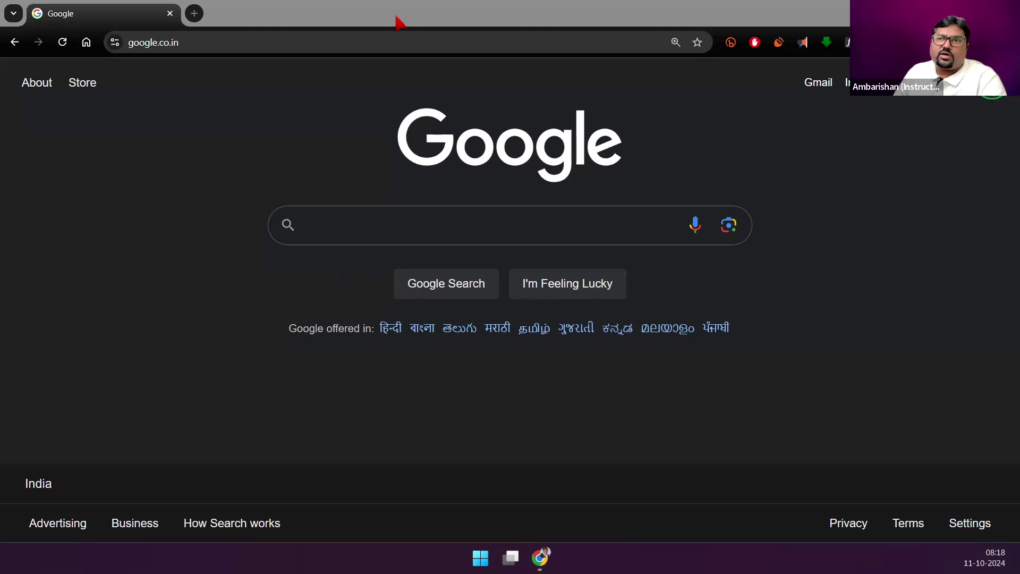
- Open makemytrip.com/flights/ and dismiss the login window
{"action": "left_click", "coordinate": [396, 39]}
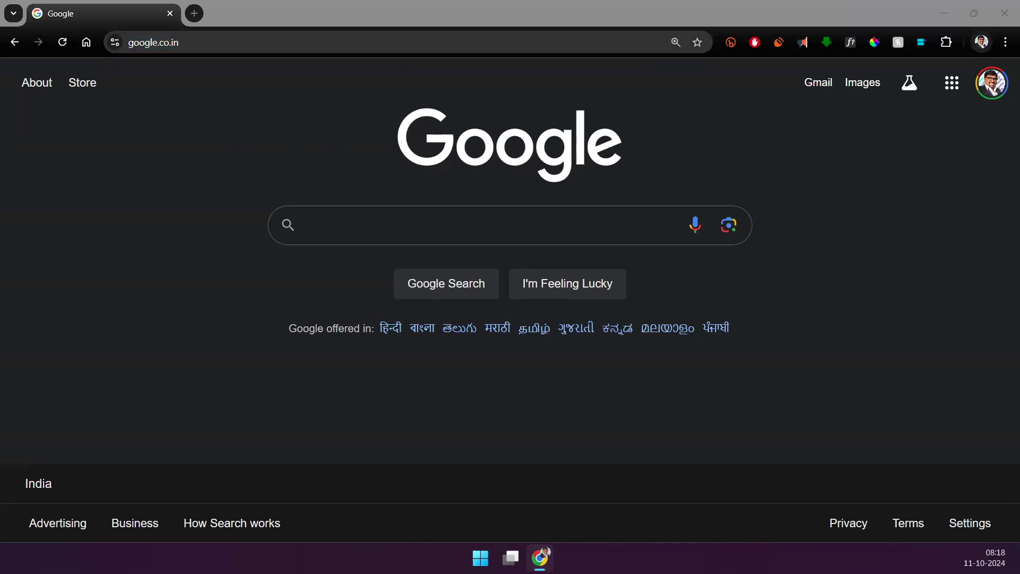
{"action": "left_click", "coordinate": [212, 44]}
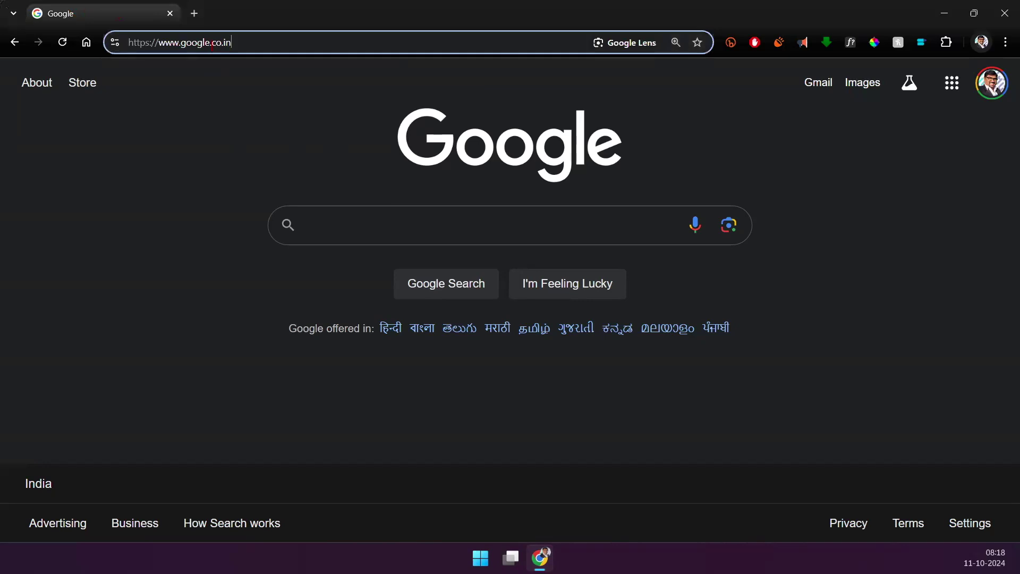
{"action": "triple_click", "coordinate": [278, 46]}
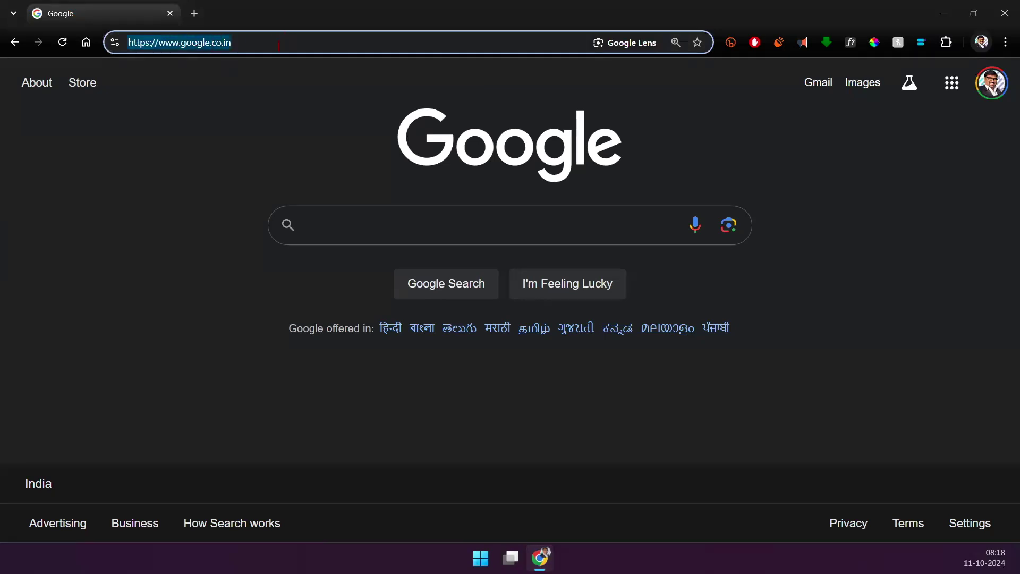
{"action": "type", "text": "makemytrip.com/flights/"}
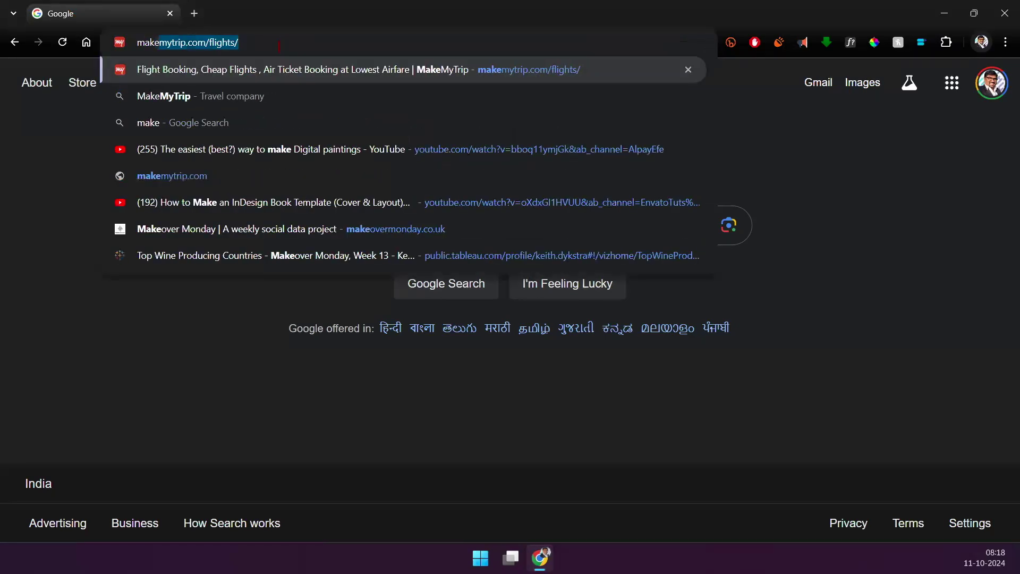
{"action": "key", "text": "Return"}
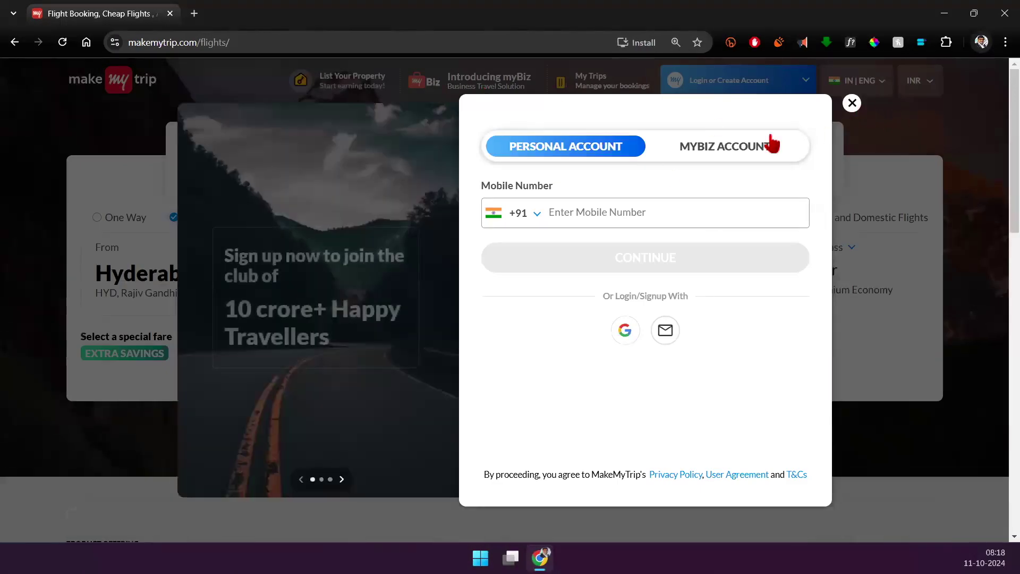
{"action": "left_click", "coordinate": [852, 103]}
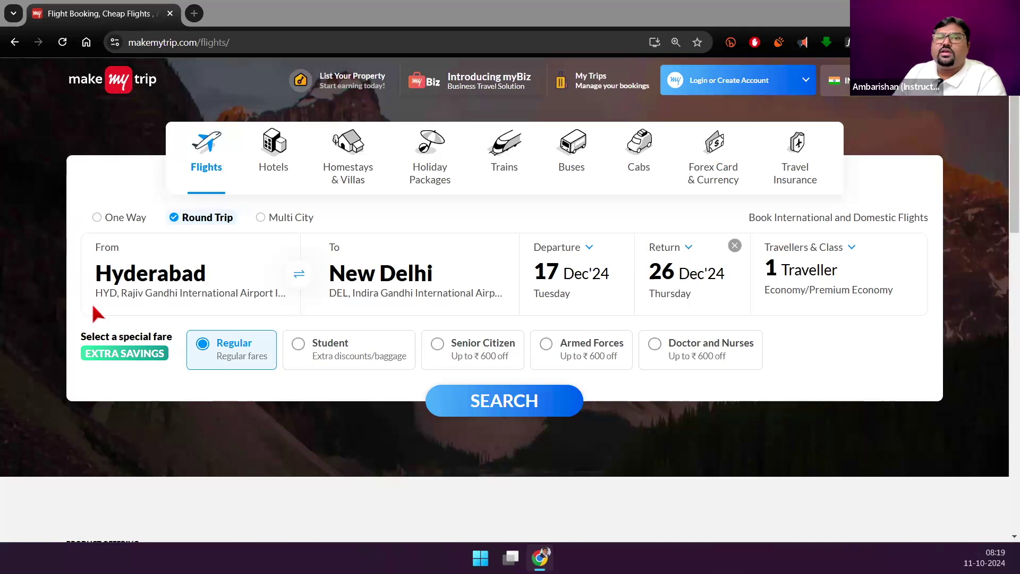
- Set the round trip's origin to Mumbai, with departure on 10 December 2024 and return on 26 December 2024
{"action": "left_click", "coordinate": [153, 282]}
{"action": "left_click", "coordinate": [155, 366]}
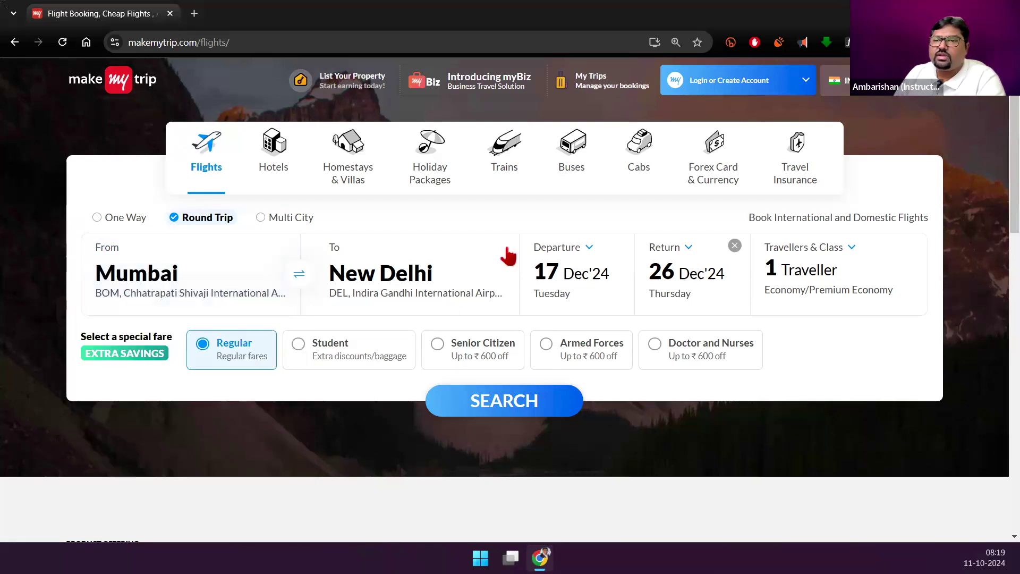
{"action": "left_click", "coordinate": [584, 256]}
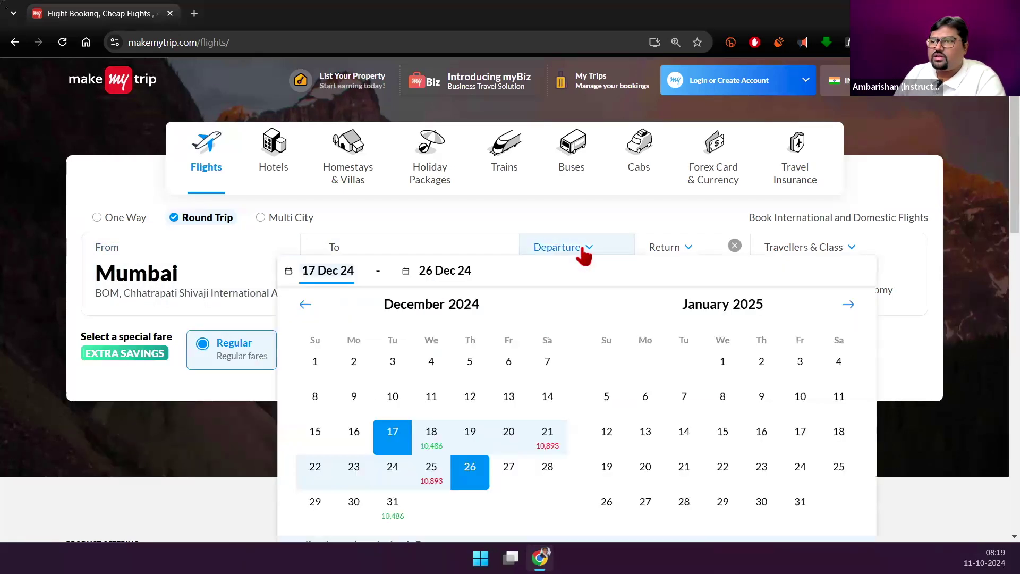
{"action": "left_click", "coordinate": [392, 398]}
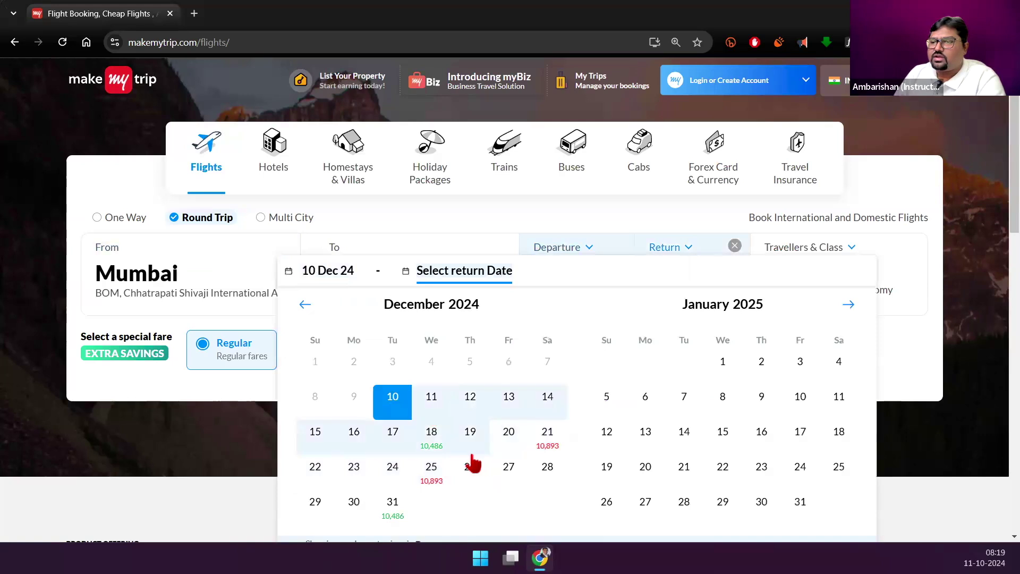
{"action": "left_click", "coordinate": [471, 466]}
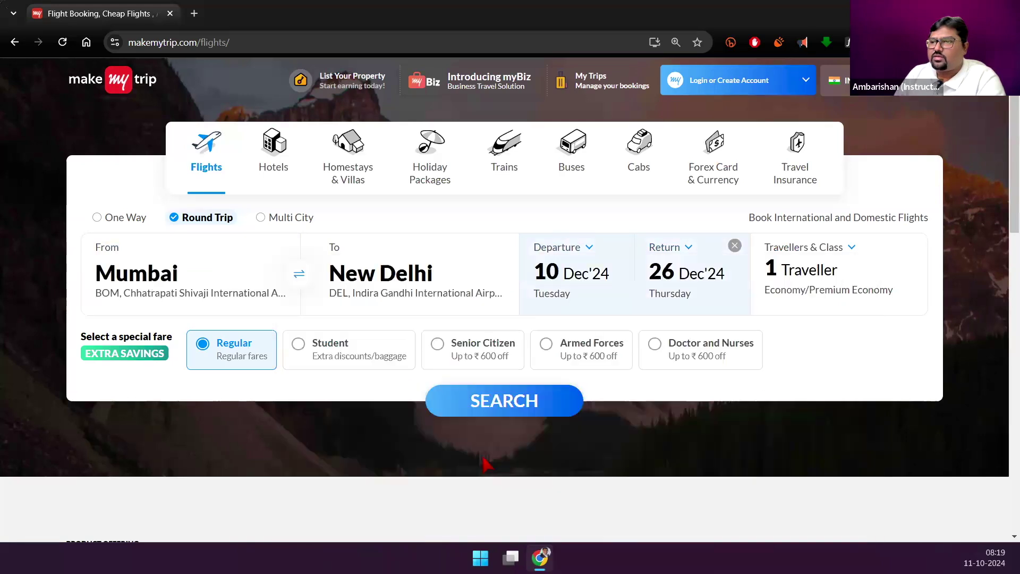
- Set the travellers to 9 adults, 6 children and 6 infants in First Class, and apply the selection
{"action": "left_click", "coordinate": [812, 264]}
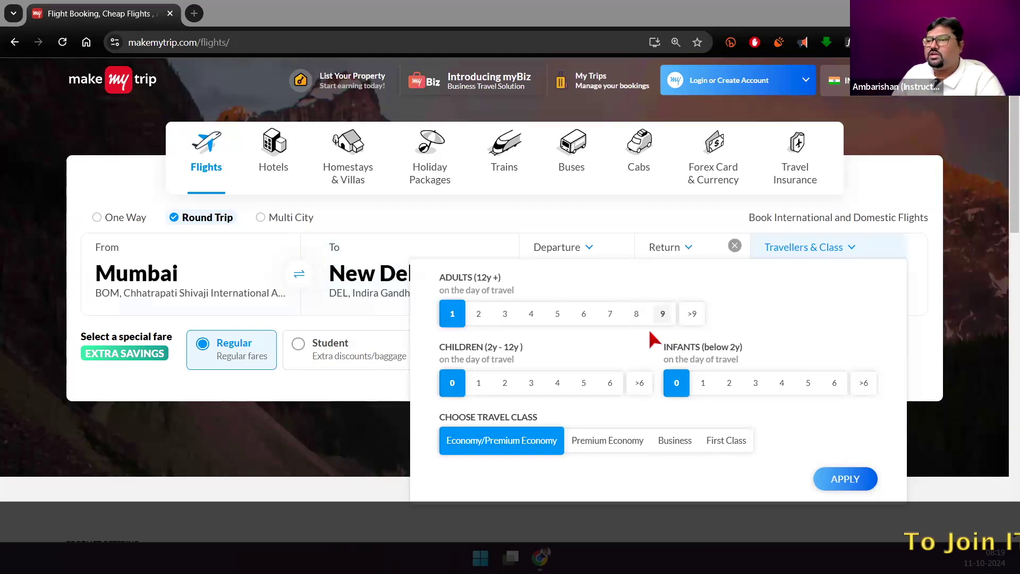
{"action": "left_click", "coordinate": [662, 314]}
{"action": "left_click", "coordinate": [610, 384]}
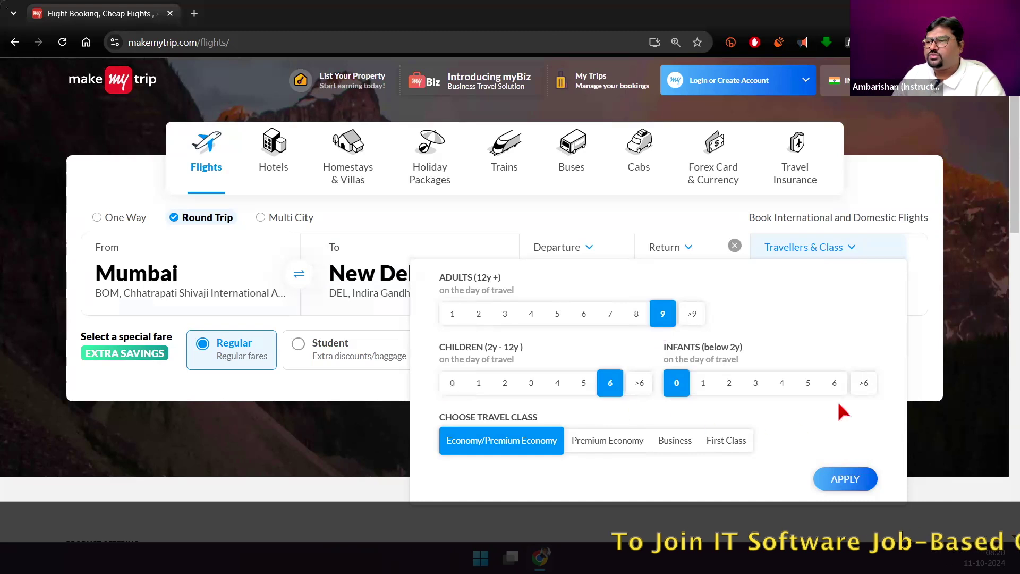
{"action": "left_click", "coordinate": [834, 384]}
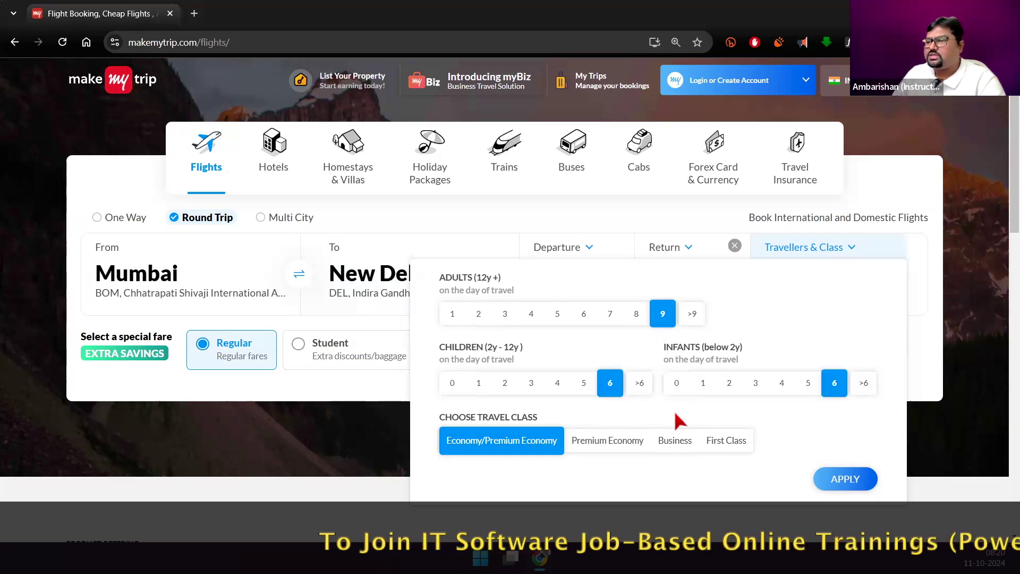
{"action": "left_click", "coordinate": [726, 444]}
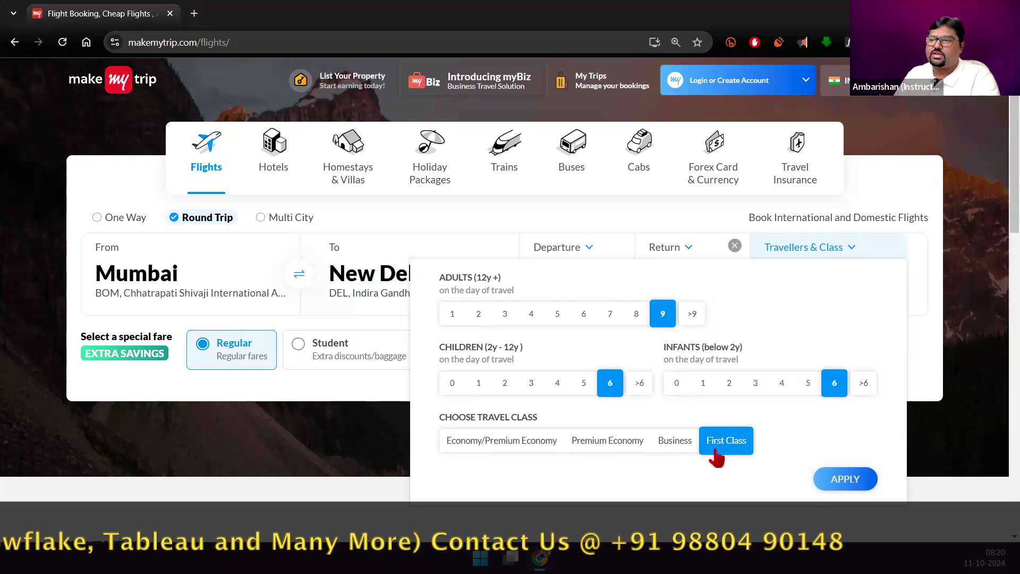
{"action": "left_click", "coordinate": [842, 478]}
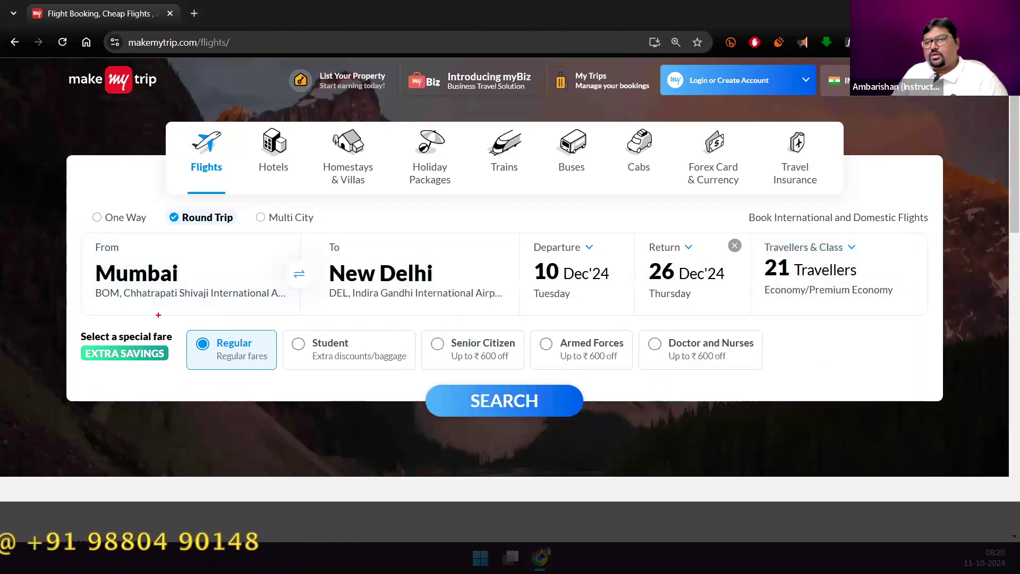
- Annotate the flight search form with a red rectangle, arrows to each field and an underline below the travel class, and clear the marks
{"action": "left_click_drag", "start_coordinate": [73, 227], "coordinate": [977, 319]}
{"action": "left_click_drag", "start_coordinate": [711, 212], "coordinate": [682, 250]}
{"action": "left_click_drag", "start_coordinate": [589, 203], "coordinate": [581, 256]}
{"action": "left_click_drag", "start_coordinate": [404, 208], "coordinate": [408, 262]}
{"action": "left_click_drag", "start_coordinate": [197, 192], "coordinate": [213, 256]}
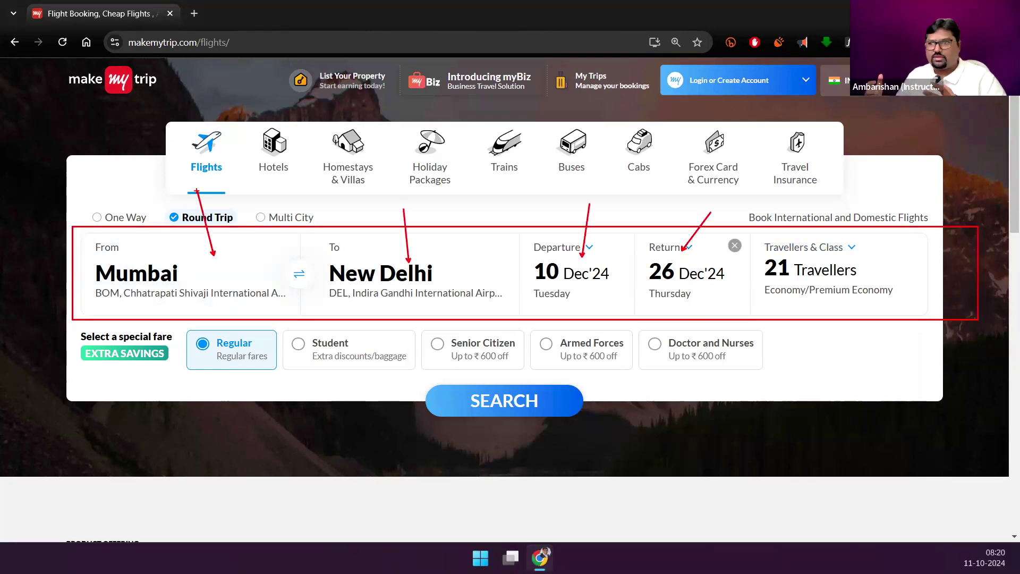
{"action": "left_click_drag", "start_coordinate": [864, 266], "coordinate": [943, 212]}
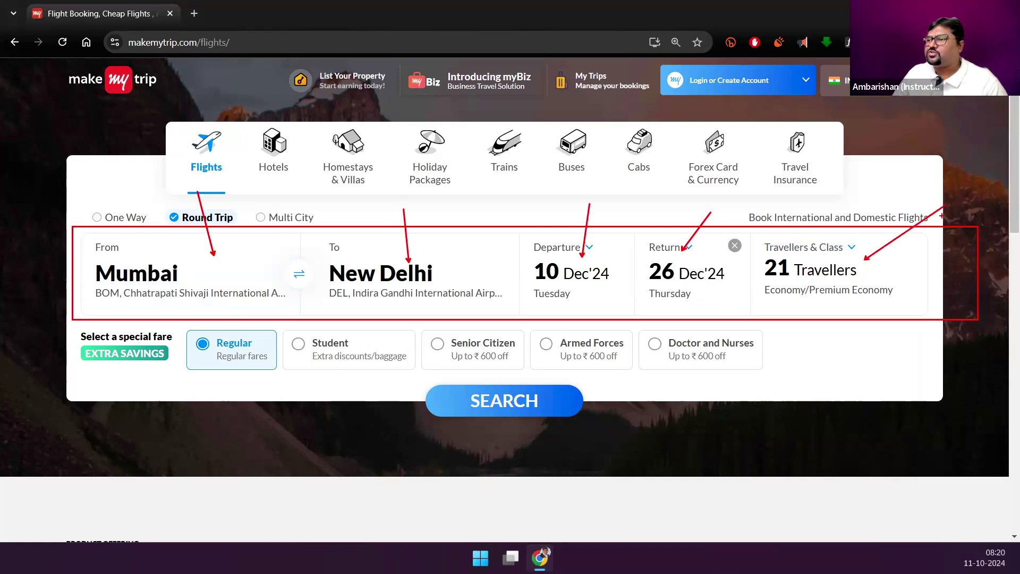
{"action": "mouse_move", "coordinate": [774, 304]}
{"action": "left_mouse_down"}
{"action": "mouse_move", "coordinate": [919, 303]}
{"action": "mouse_move", "coordinate": [828, 312]}
{"action": "mouse_move", "coordinate": [864, 330]}
{"action": "left_mouse_up"}
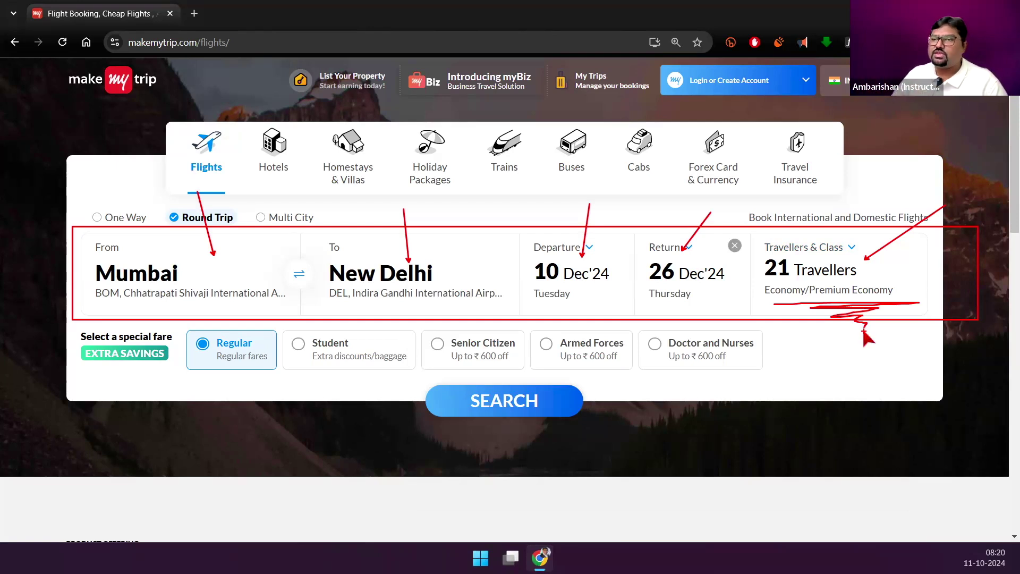
{"action": "key", "text": "Escape"}
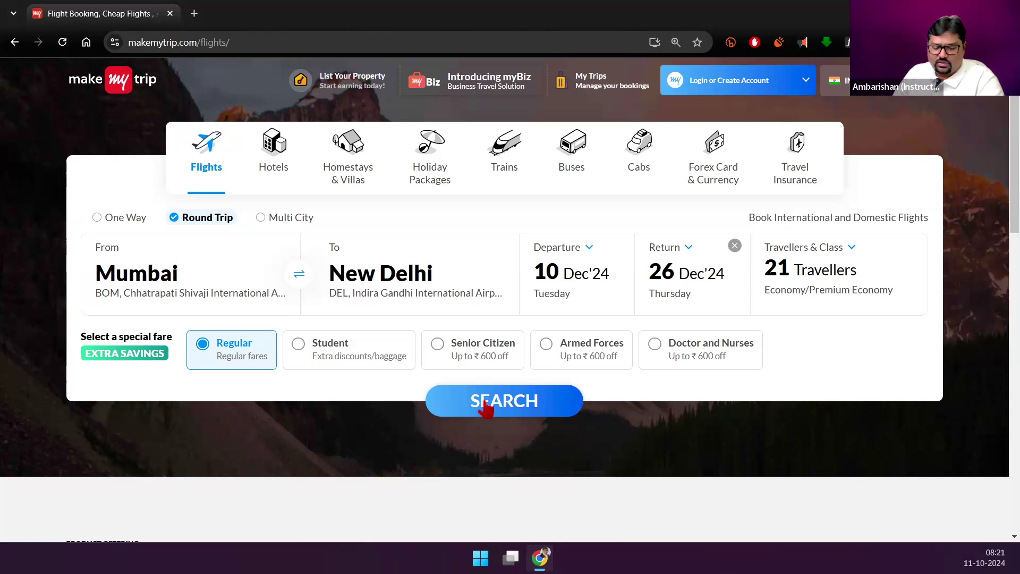
- Search for the Mumbai to New Delhi round-trip flights
{"action": "left_click", "coordinate": [486, 406]}
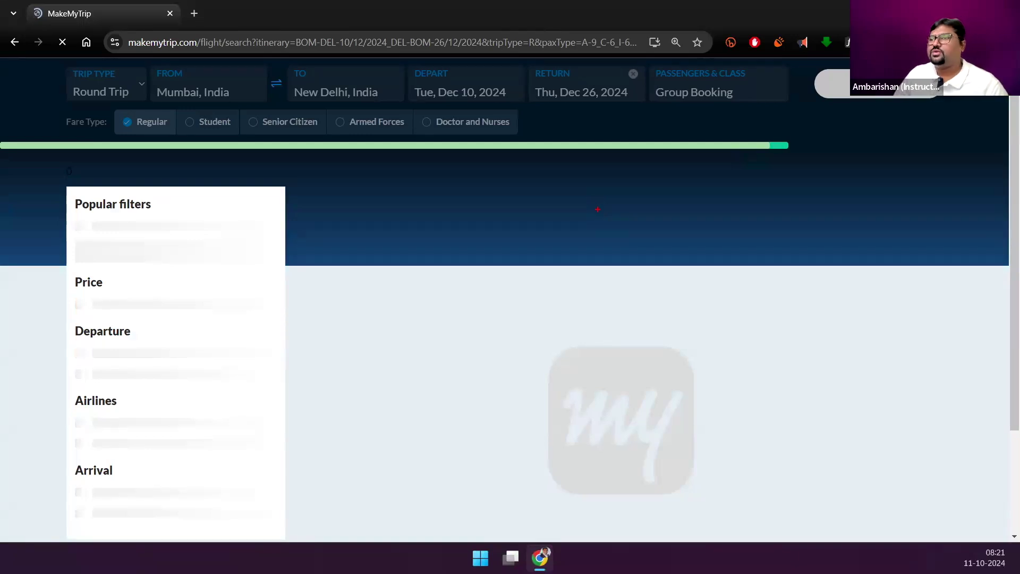
- Frame the trip details bar with a red rectangle, mark its fields with arrows and undo the arrows
{"action": "left_click_drag", "start_coordinate": [63, 64], "coordinate": [785, 104]}
{"action": "left_click_drag", "start_coordinate": [206, 98], "coordinate": [184, 138]}
{"action": "left_click_drag", "start_coordinate": [348, 94], "coordinate": [355, 126]}
{"action": "left_click_drag", "start_coordinate": [491, 94], "coordinate": [520, 138]}
{"action": "left_click_drag", "start_coordinate": [599, 93], "coordinate": [625, 127]}
{"action": "left_click_drag", "start_coordinate": [740, 96], "coordinate": [781, 114]}
{"action": "key", "text": "ctrl+z"}
{"action": "key", "text": "ctrl+z"}
{"action": "key", "text": "ctrl+z"}
{"action": "key", "text": "ctrl+z"}
{"action": "key", "text": "ctrl+z"}
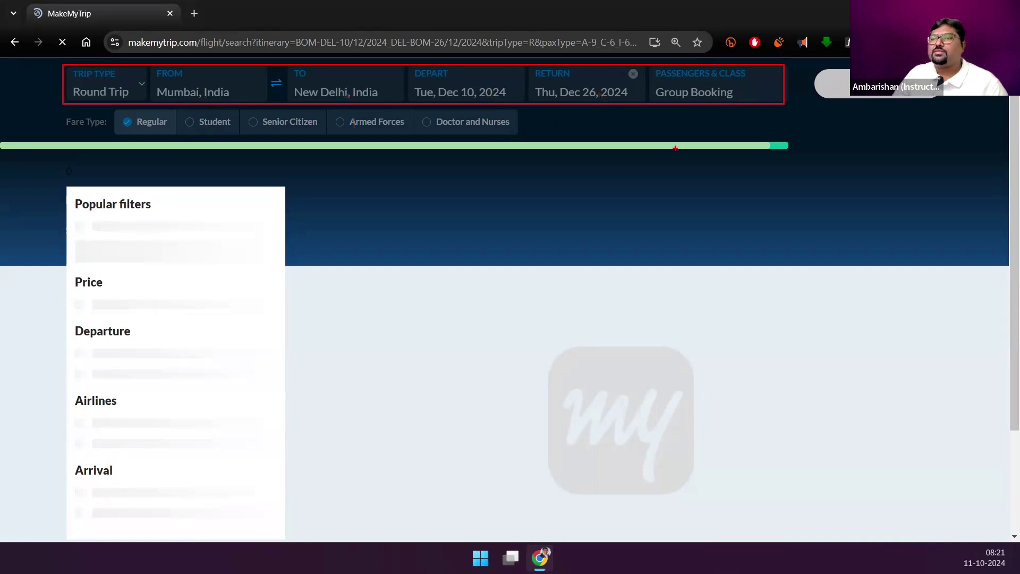
{"action": "left_click_drag", "start_coordinate": [762, 212], "coordinate": [785, 158]}
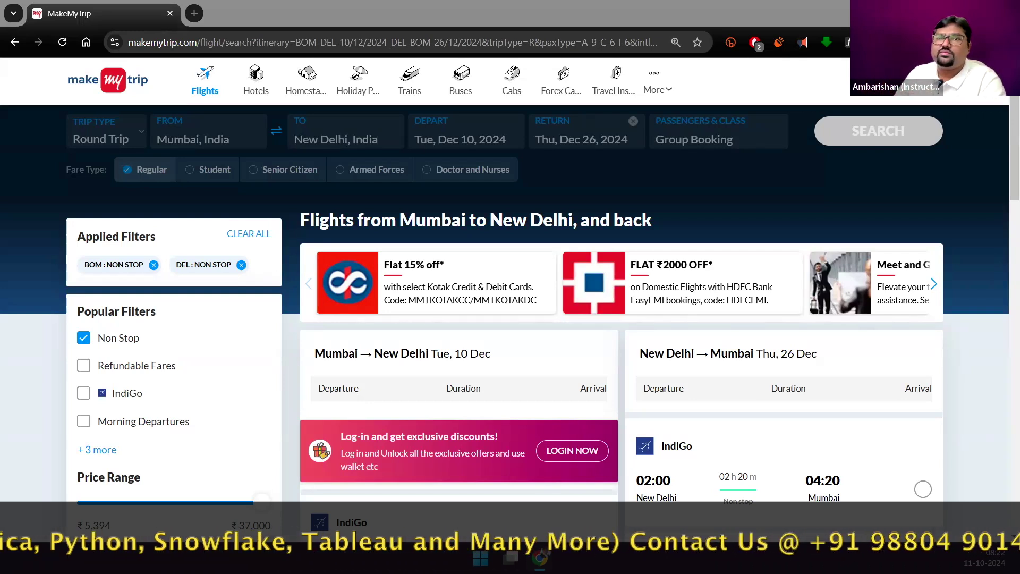
- Return to the flight search form and search again with departure on 9 December 2024 and return on 19 December 2024
{"action": "left_click", "coordinate": [204, 91]}
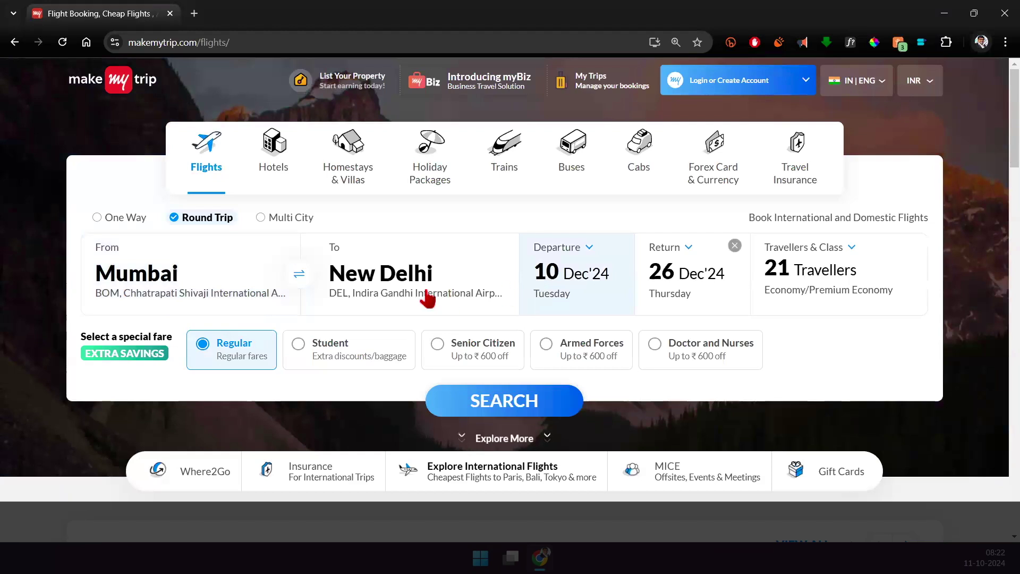
{"action": "left_click", "coordinate": [599, 273]}
{"action": "left_click", "coordinate": [353, 405]}
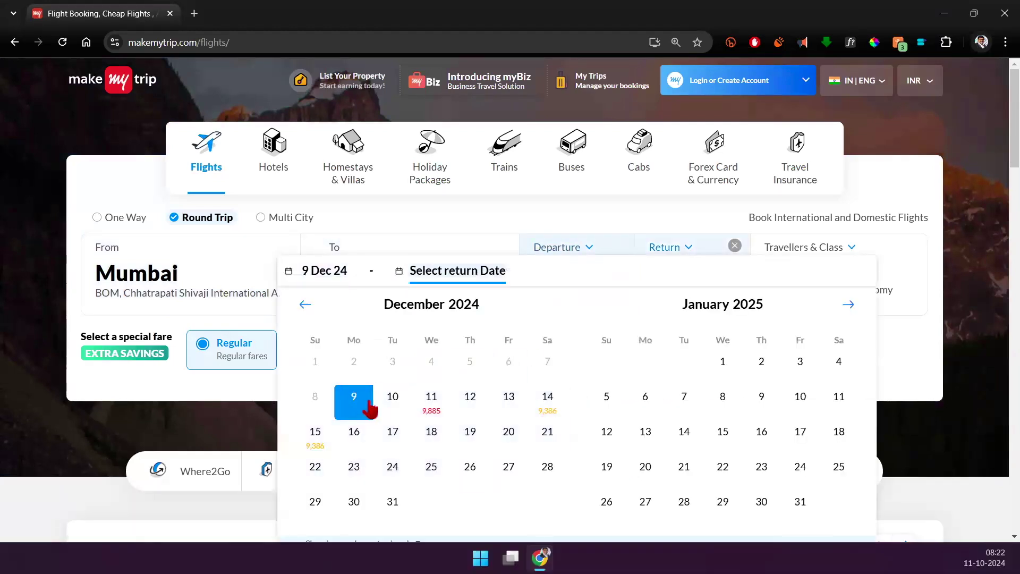
{"action": "left_click", "coordinate": [392, 402]}
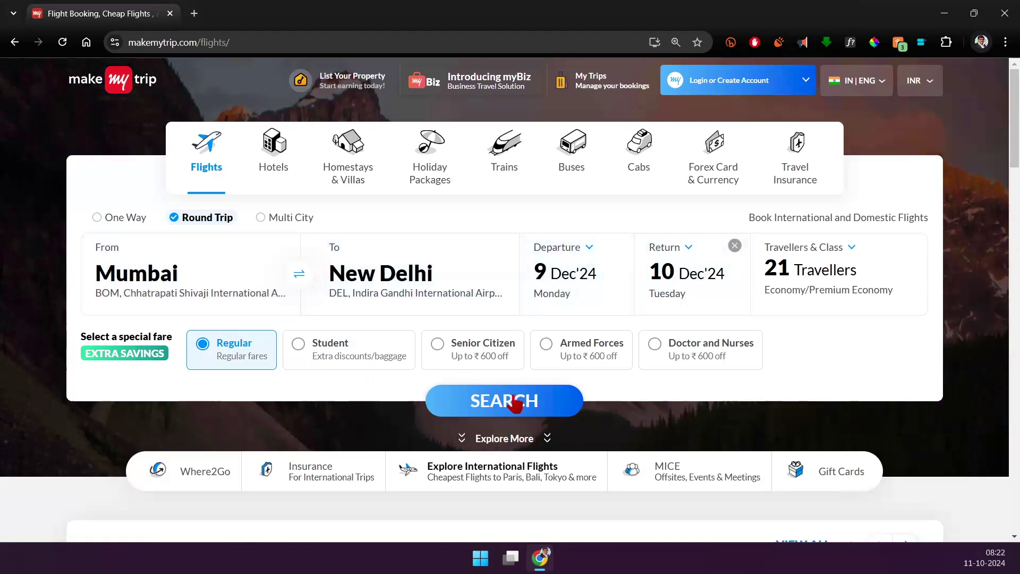
{"action": "left_click", "coordinate": [712, 269]}
{"action": "left_click", "coordinate": [472, 437]}
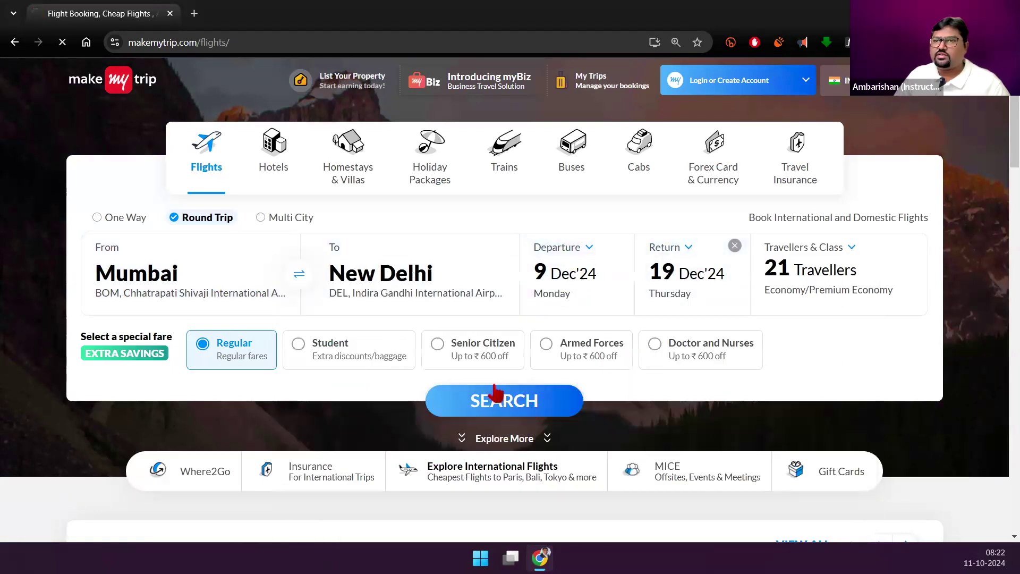
{"action": "left_click", "coordinate": [496, 396]}
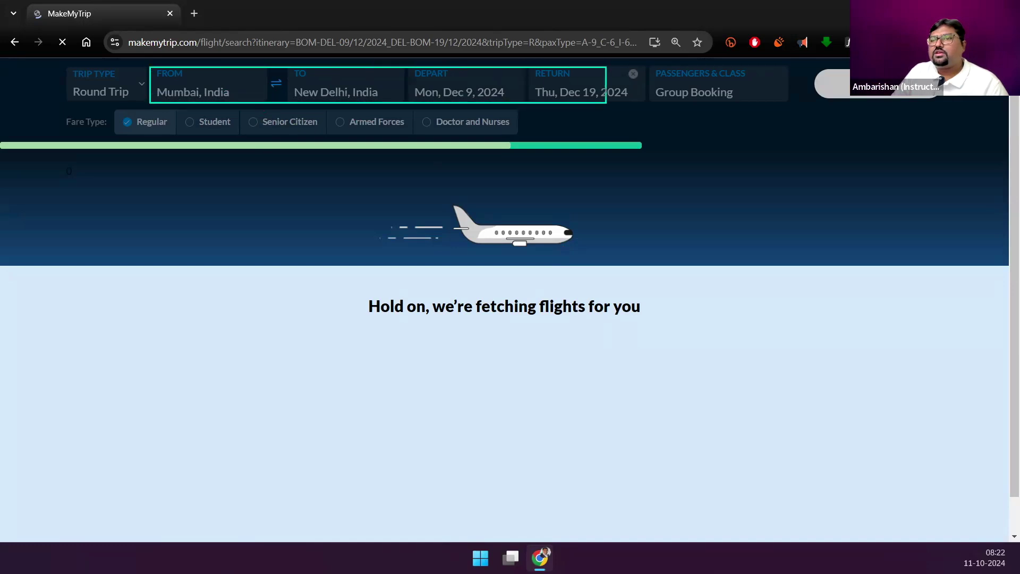
- Sketch query lines below the trip details bar, with an arrow to a database cylinder and arrows leading down from it
{"action": "left_click_drag", "start_coordinate": [519, 164], "coordinate": [710, 165]}
{"action": "mouse_move", "coordinate": [539, 178]}
{"action": "left_mouse_down"}
{"action": "mouse_move", "coordinate": [610, 179]}
{"action": "mouse_move", "coordinate": [598, 193]}
{"action": "left_mouse_up"}
{"action": "mouse_move", "coordinate": [664, 200]}
{"action": "left_mouse_down"}
{"action": "mouse_move", "coordinate": [829, 188]}
{"action": "mouse_move", "coordinate": [838, 211]}
{"action": "left_mouse_up"}
{"action": "left_click_drag", "start_coordinate": [913, 124], "coordinate": [906, 141]}
{"action": "mouse_move", "coordinate": [844, 141]}
{"action": "left_mouse_down"}
{"action": "mouse_move", "coordinate": [843, 180]}
{"action": "mouse_move", "coordinate": [936, 184]}
{"action": "mouse_move", "coordinate": [930, 206]}
{"action": "left_mouse_up"}
{"action": "left_click_drag", "start_coordinate": [888, 182], "coordinate": [811, 340]}
{"action": "mouse_move", "coordinate": [817, 321]}
{"action": "left_mouse_down"}
{"action": "mouse_move", "coordinate": [812, 340]}
{"action": "mouse_move", "coordinate": [870, 320]}
{"action": "left_mouse_up"}
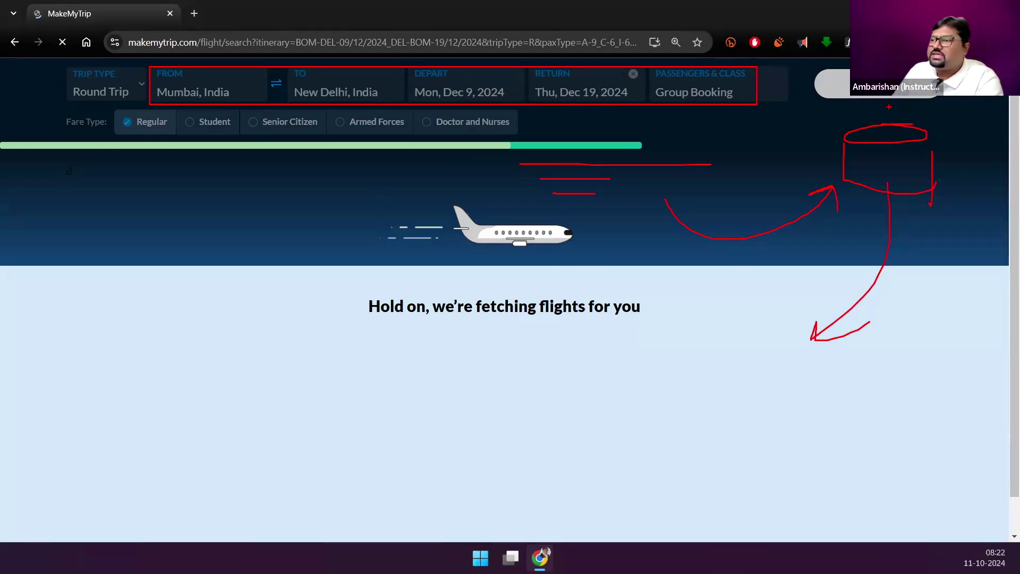
{"action": "mouse_move", "coordinate": [909, 172]}
{"action": "left_mouse_down"}
{"action": "mouse_move", "coordinate": [853, 406]}
{"action": "mouse_move", "coordinate": [901, 399]}
{"action": "left_mouse_up"}
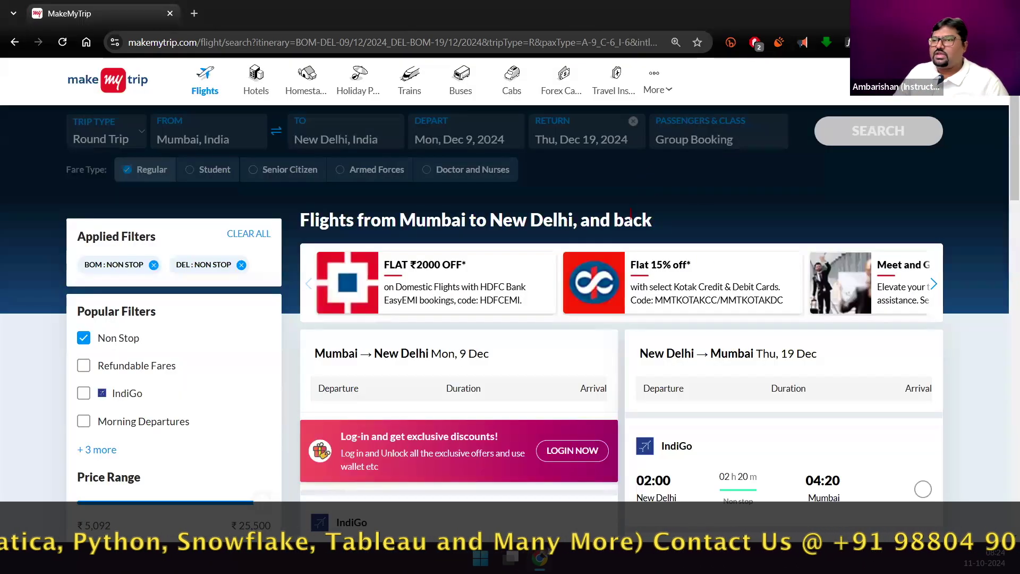
- Return to the flight search form, change the origin to Chennai and search for flights to New Delhi
{"action": "left_click", "coordinate": [207, 82]}
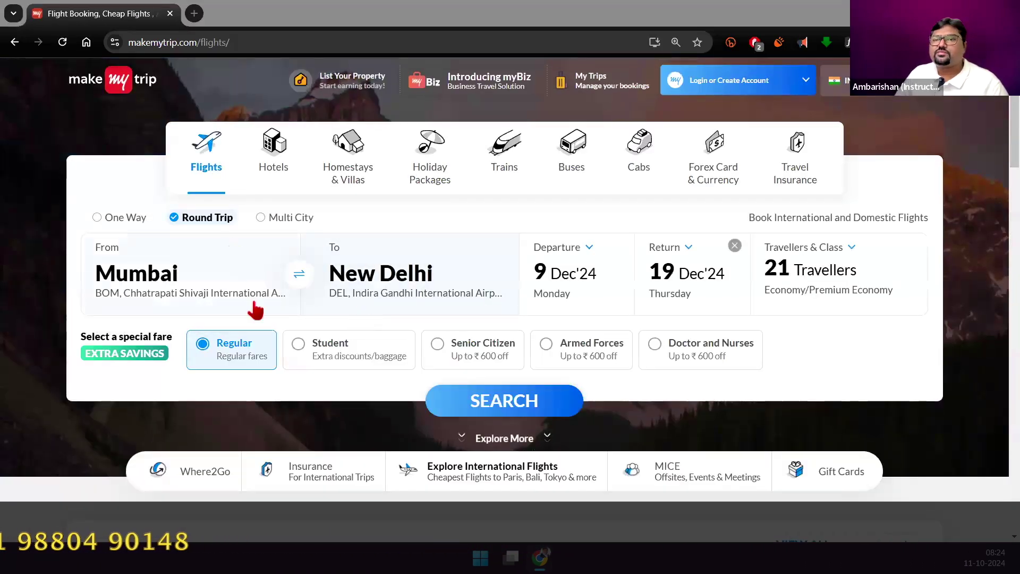
{"action": "left_click", "coordinate": [176, 287]}
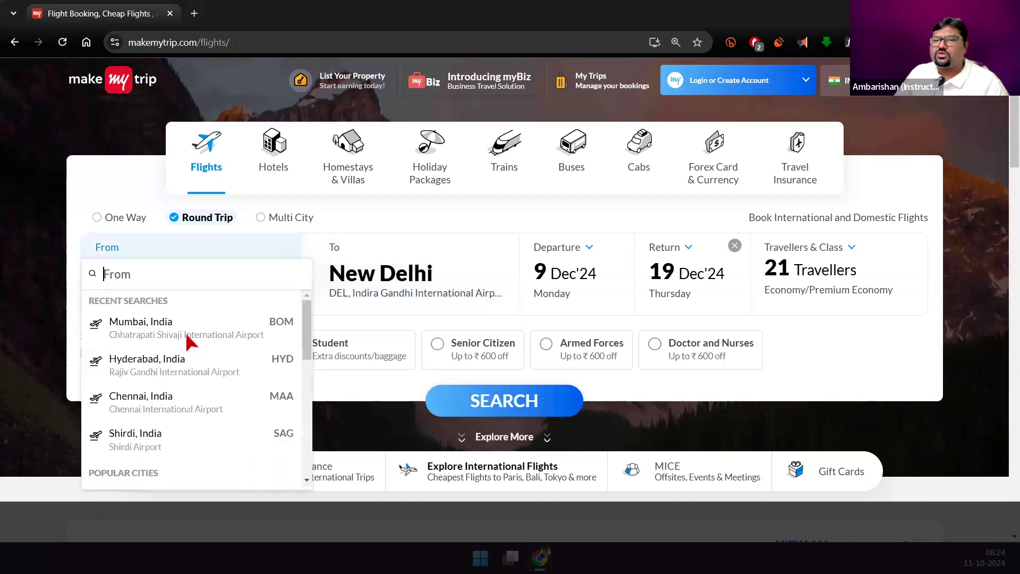
{"action": "left_click", "coordinate": [174, 409]}
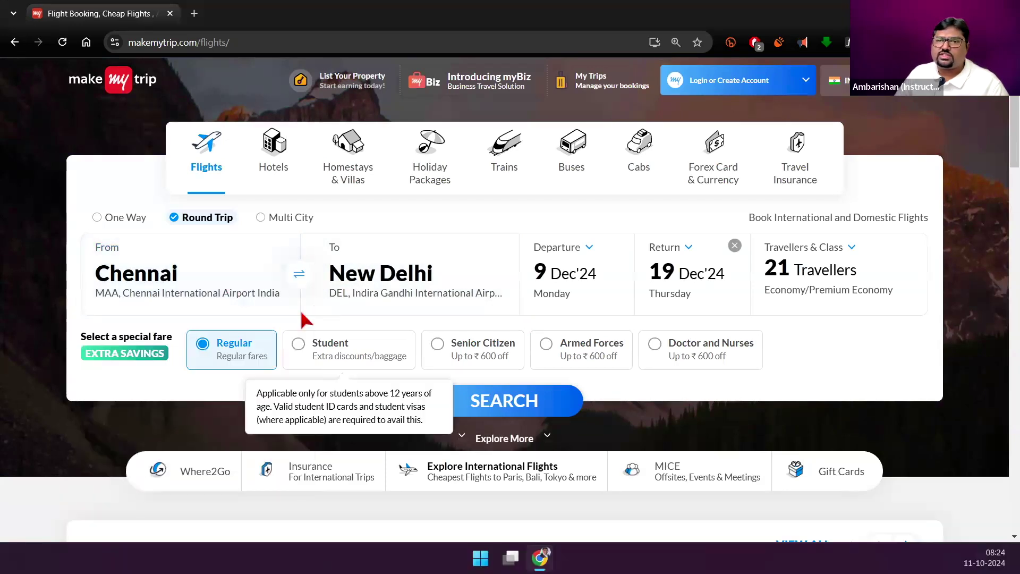
{"action": "left_click", "coordinate": [503, 406]}
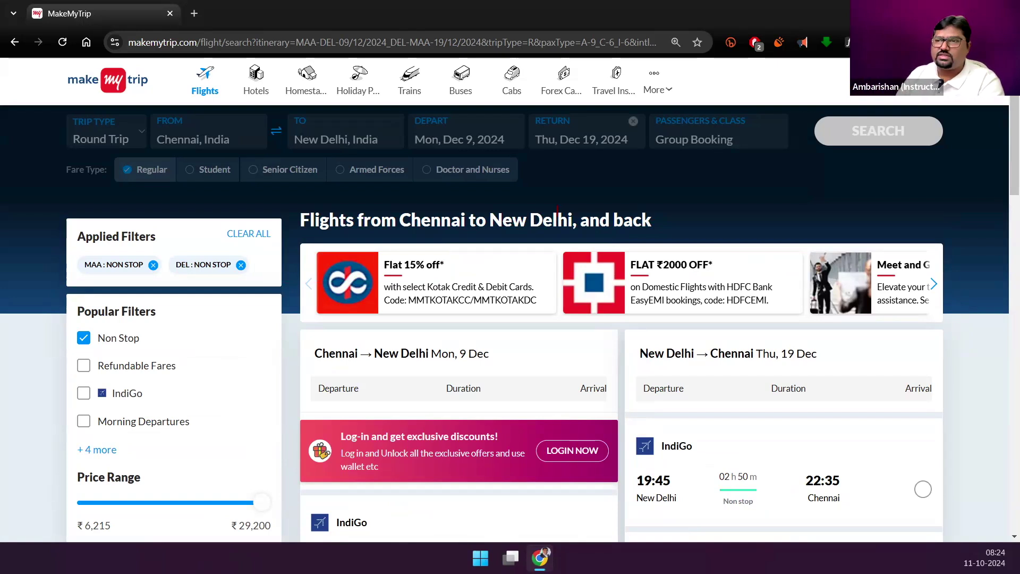
- Look through the outbound and return flight results for Chennai and New Delhi
{"action": "scroll", "coordinate": [999, 149], "scroll_direction": "down", "scroll_amount": 4}
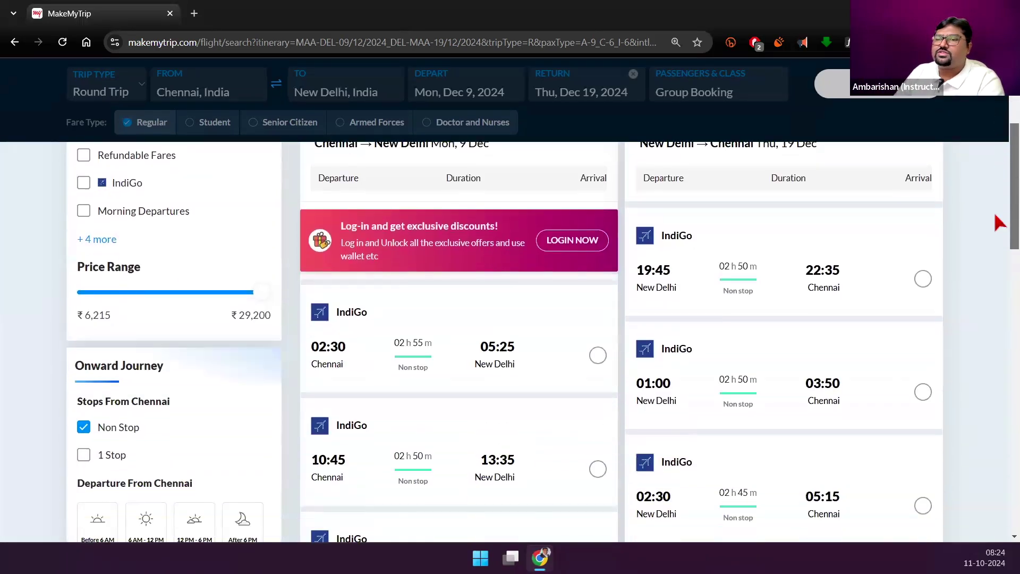
{"action": "scroll", "coordinate": [999, 222], "scroll_direction": "down", "scroll_amount": 8}
{"action": "scroll", "coordinate": [1000, 372], "scroll_direction": "down", "scroll_amount": 15}
{"action": "scroll", "coordinate": [1003, 446], "scroll_direction": "down", "scroll_amount": 4}
{"action": "left_click", "coordinate": [173, 443]}
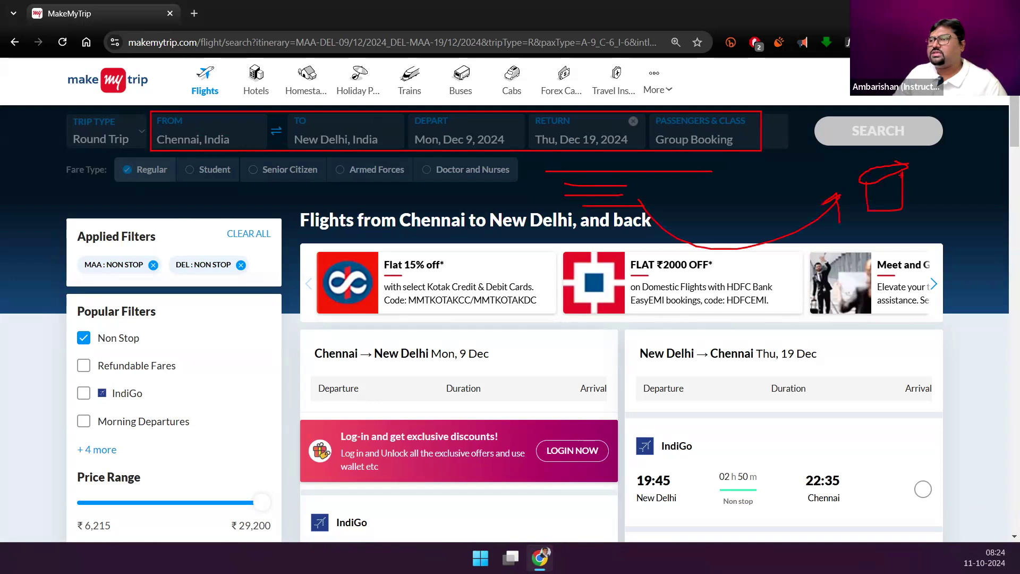
- Draw a curved arrow from the database cylinder down to the return flight results and exit the screen annotation
{"action": "mouse_move", "coordinate": [914, 182]}
{"action": "left_mouse_down"}
{"action": "mouse_move", "coordinate": [951, 210]}
{"action": "mouse_move", "coordinate": [874, 332]}
{"action": "mouse_move", "coordinate": [921, 317]}
{"action": "left_mouse_up"}
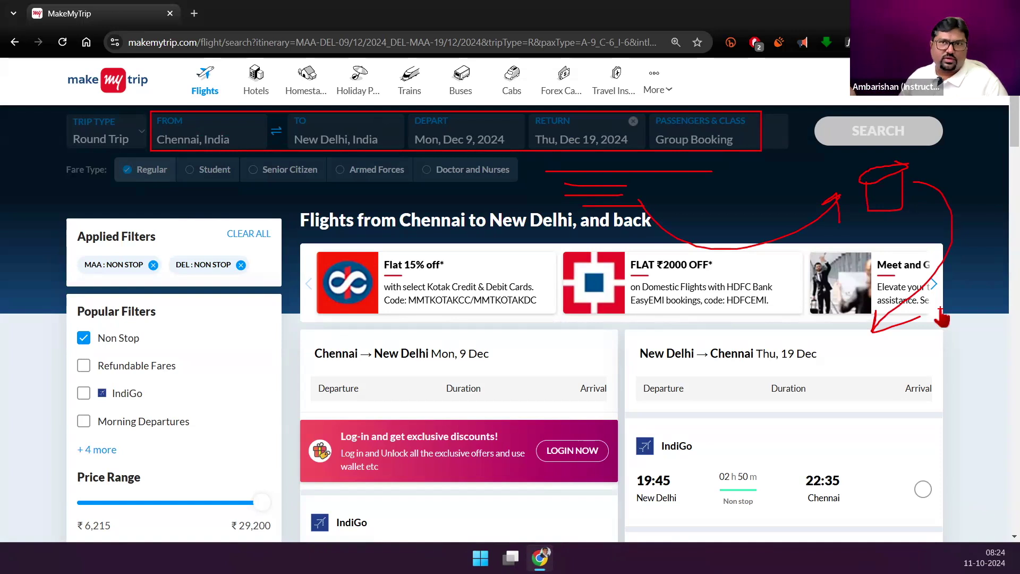
{"action": "key", "text": "Escape"}
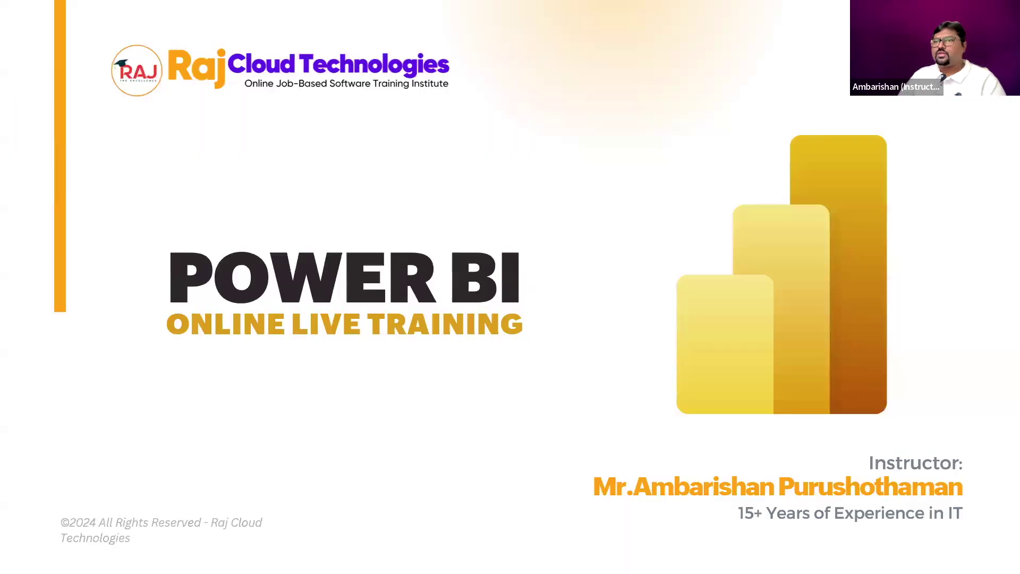
- Advance the Power BI slideshow to the Traditional BI slide and mark its title with a red underline scribble and a tick
{"action": "left_click", "coordinate": [540, 374]}
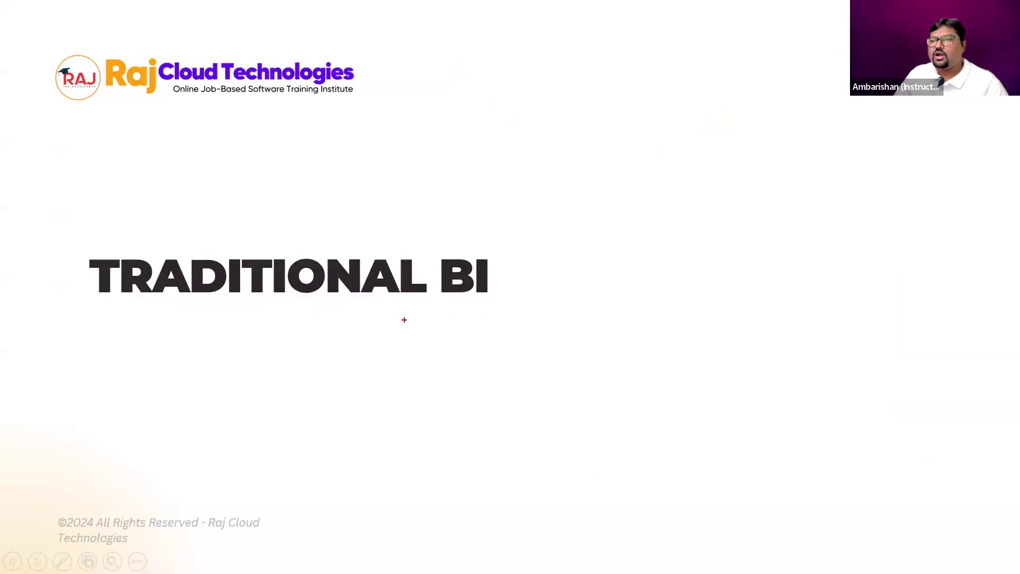
{"action": "mouse_move", "coordinate": [382, 317]}
{"action": "left_mouse_down"}
{"action": "mouse_move", "coordinate": [573, 307]}
{"action": "mouse_move", "coordinate": [493, 348]}
{"action": "left_mouse_up"}
{"action": "left_click_drag", "start_coordinate": [488, 233], "coordinate": [549, 189]}
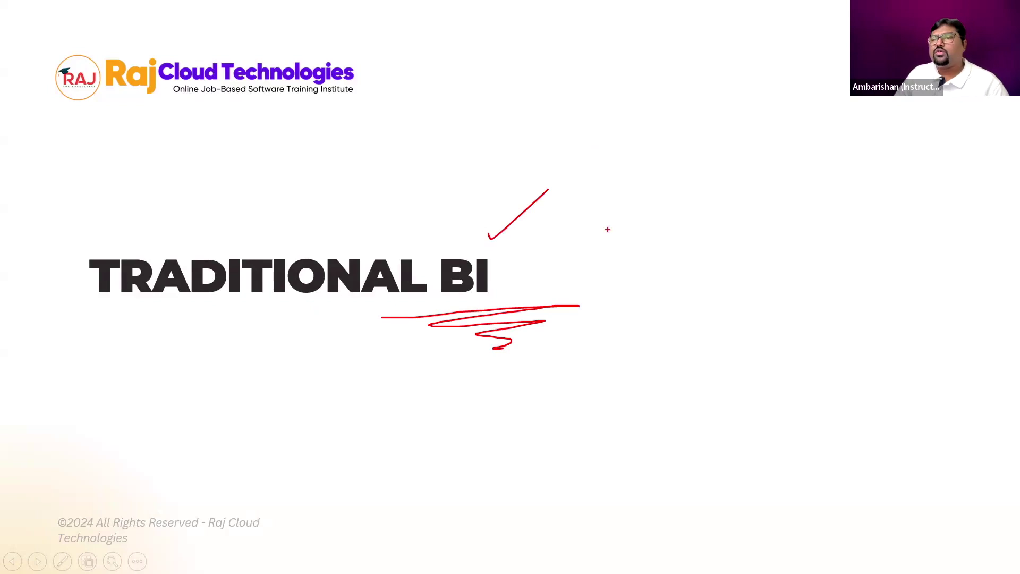
- Handwrite 10yrs above an underlined 20yrs beside the Traditional BI title, bracket both, and add a second tick above the title
{"action": "mouse_move", "coordinate": [622, 158]}
{"action": "left_mouse_down"}
{"action": "mouse_move", "coordinate": [621, 204]}
{"action": "mouse_move", "coordinate": [649, 164]}
{"action": "left_mouse_up"}
{"action": "mouse_move", "coordinate": [659, 162]}
{"action": "left_mouse_down"}
{"action": "mouse_move", "coordinate": [667, 201]}
{"action": "mouse_move", "coordinate": [706, 178]}
{"action": "left_mouse_up"}
{"action": "left_click_drag", "start_coordinate": [616, 247], "coordinate": [677, 258]}
{"action": "mouse_move", "coordinate": [688, 246]}
{"action": "left_mouse_down"}
{"action": "mouse_move", "coordinate": [682, 284]}
{"action": "mouse_move", "coordinate": [711, 243]}
{"action": "mouse_move", "coordinate": [703, 270]}
{"action": "left_mouse_up"}
{"action": "left_click_drag", "start_coordinate": [584, 284], "coordinate": [763, 261]}
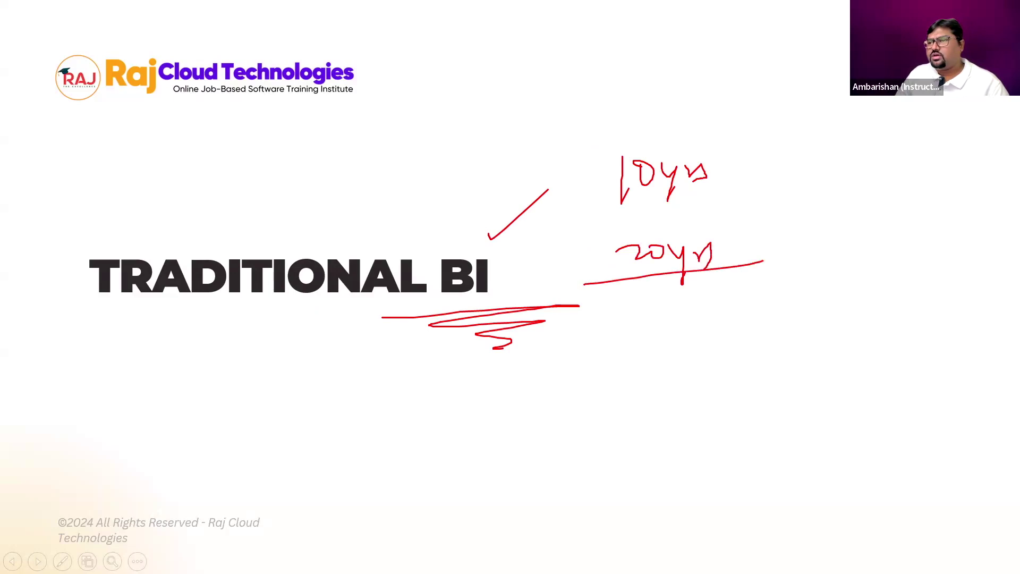
{"action": "left_click_drag", "start_coordinate": [735, 138], "coordinate": [716, 368]}
{"action": "left_click_drag", "start_coordinate": [353, 239], "coordinate": [406, 204]}
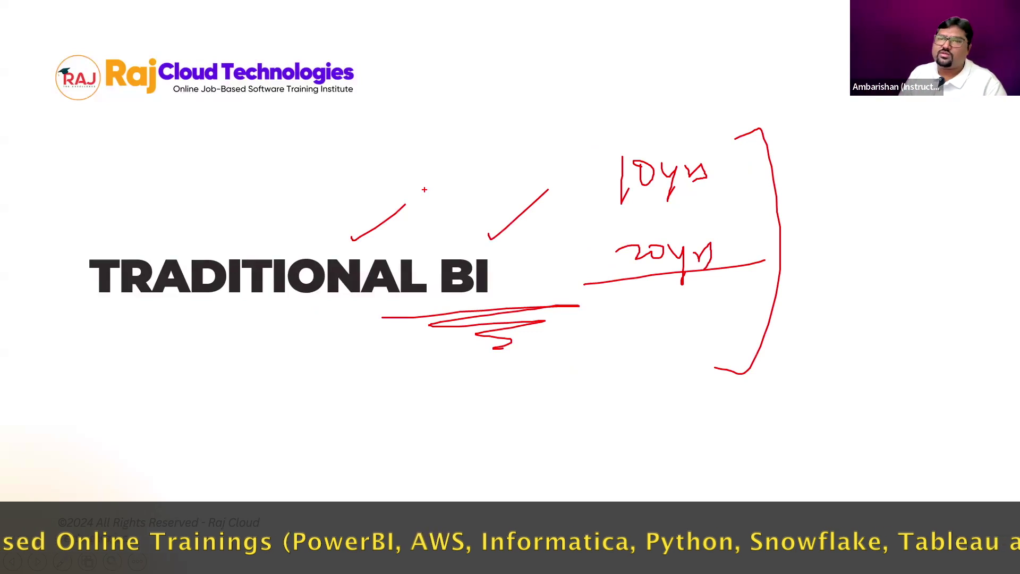
- Erase the red annotations and advance to the slide with the My Reseller Report preview
{"action": "key", "text": "e"}
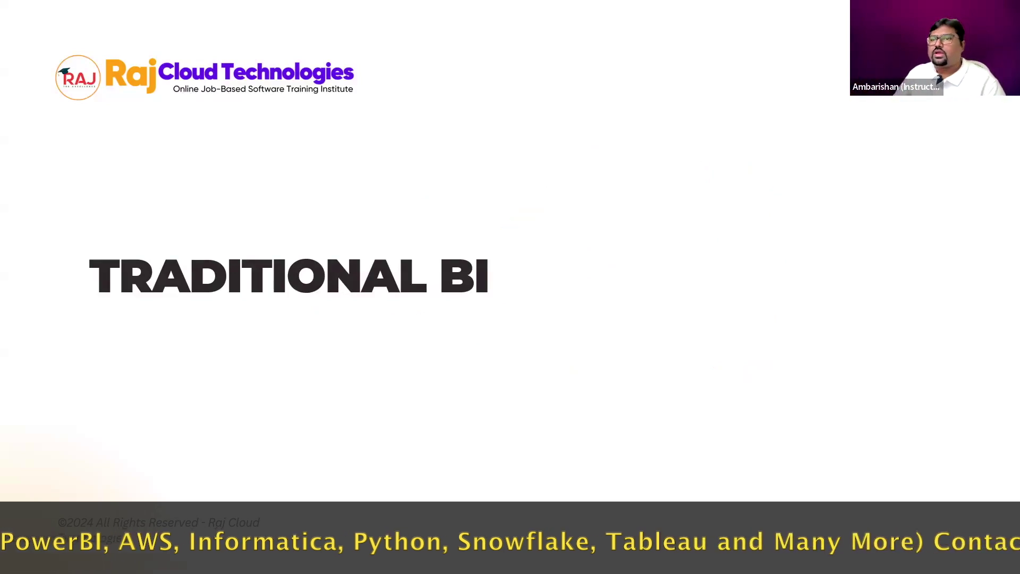
{"action": "key", "text": "Right"}
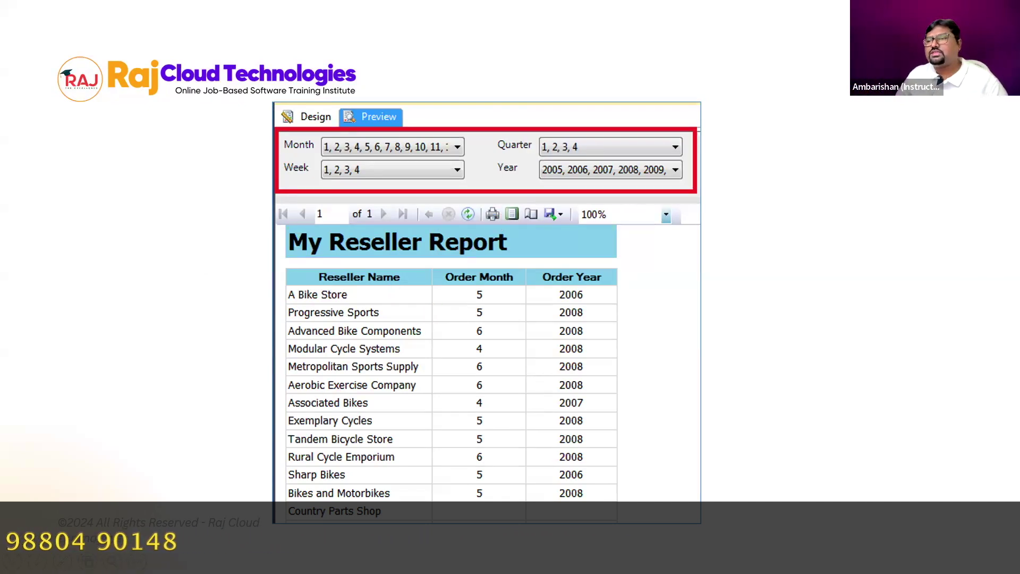
{"action": "left_click", "coordinate": [733, 190]}
{"action": "type", "text": "SSRS"}
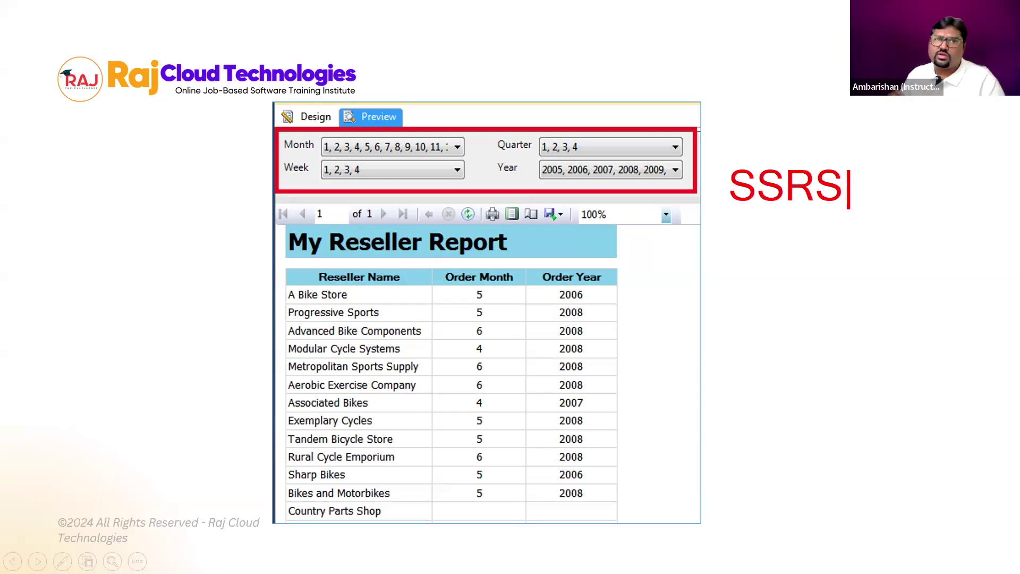
{"action": "type", "text": "hhhhhhhh"}
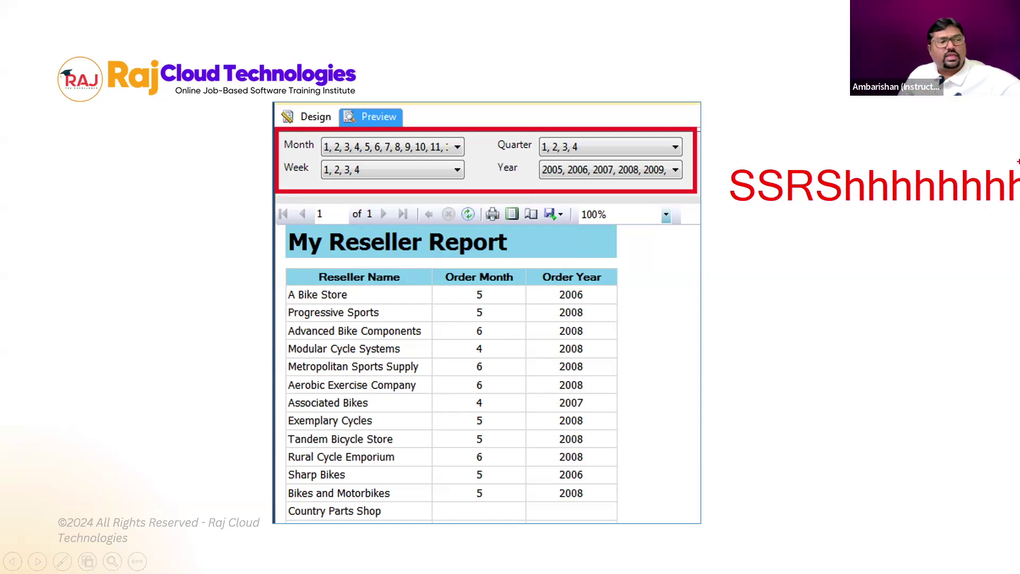
{"action": "key", "text": "ctrl+z"}
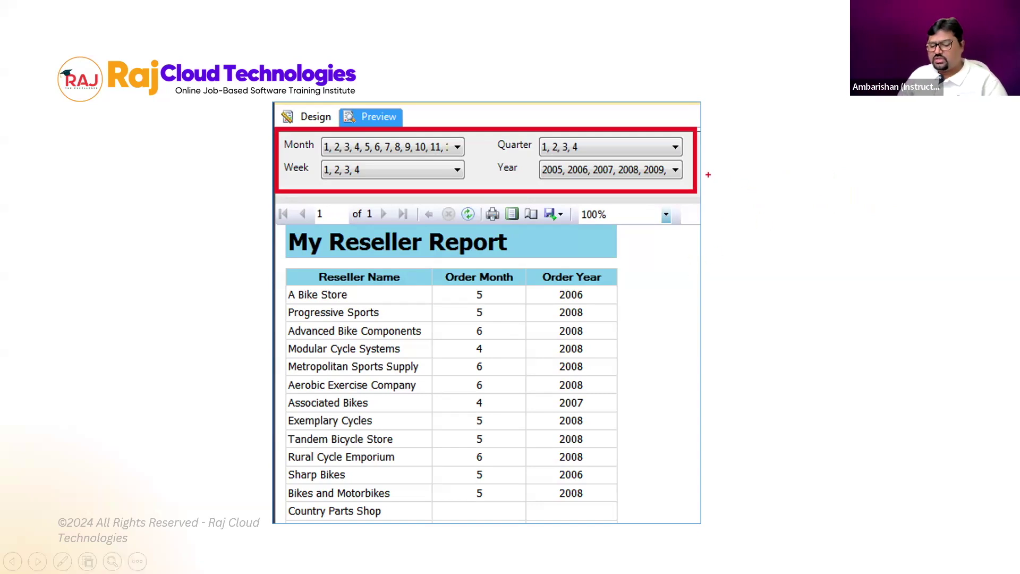
- Add a red text annotation beside the report preview with MSBI as heading, a dashed line beneath it, and SSIS below
{"action": "left_click_drag", "start_coordinate": [719, 144], "coordinate": [719, 182]}
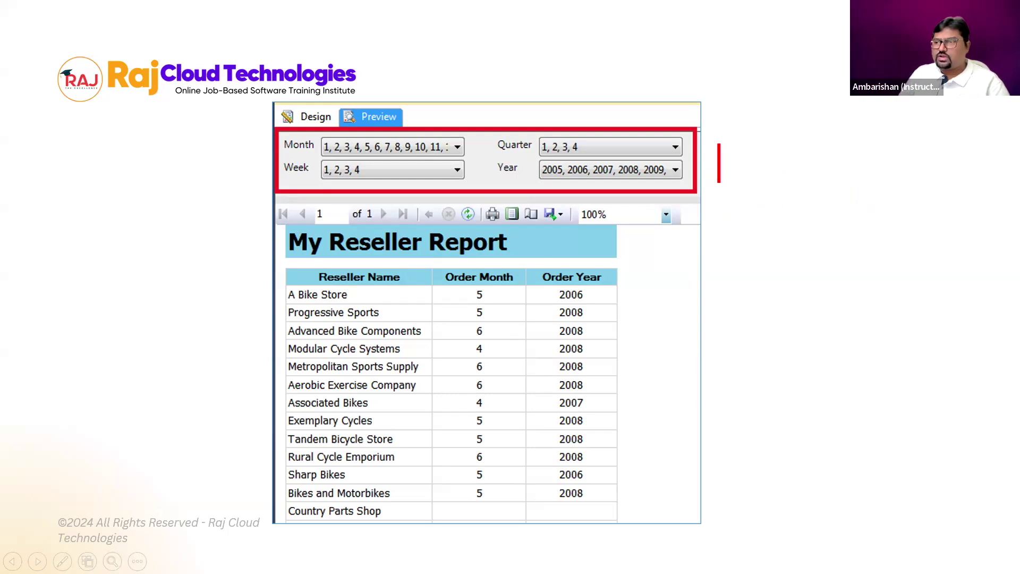
{"action": "type", "text": "MSBI"}
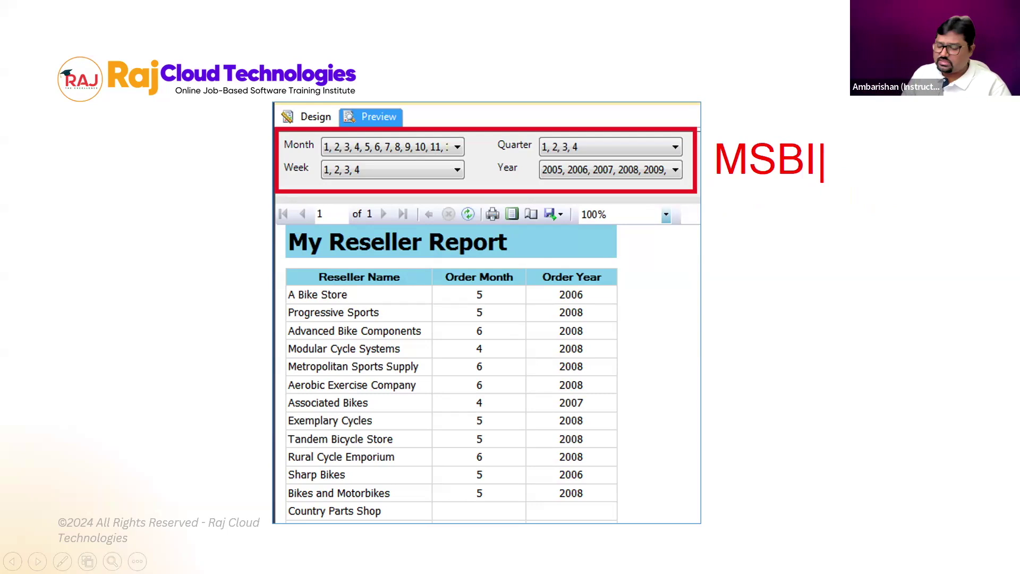
{"action": "key", "text": "Return"}
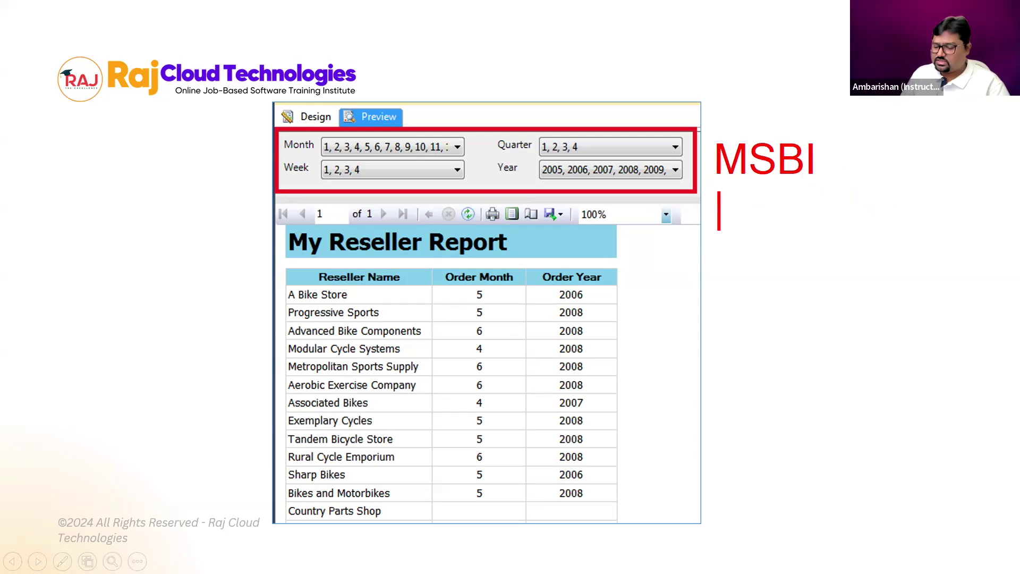
{"action": "type", "text": "-------------"}
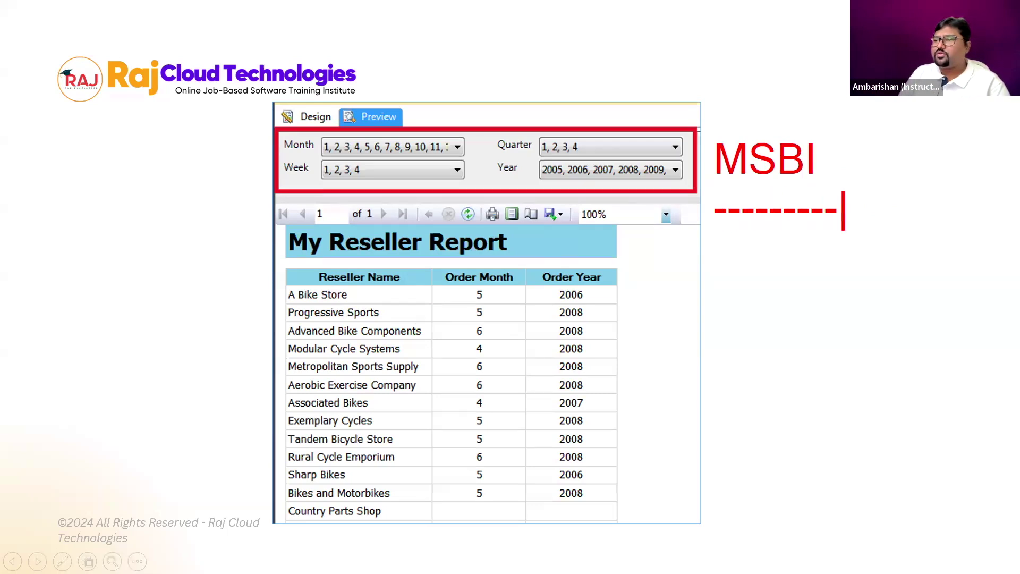
{"action": "type", "text": "---"}
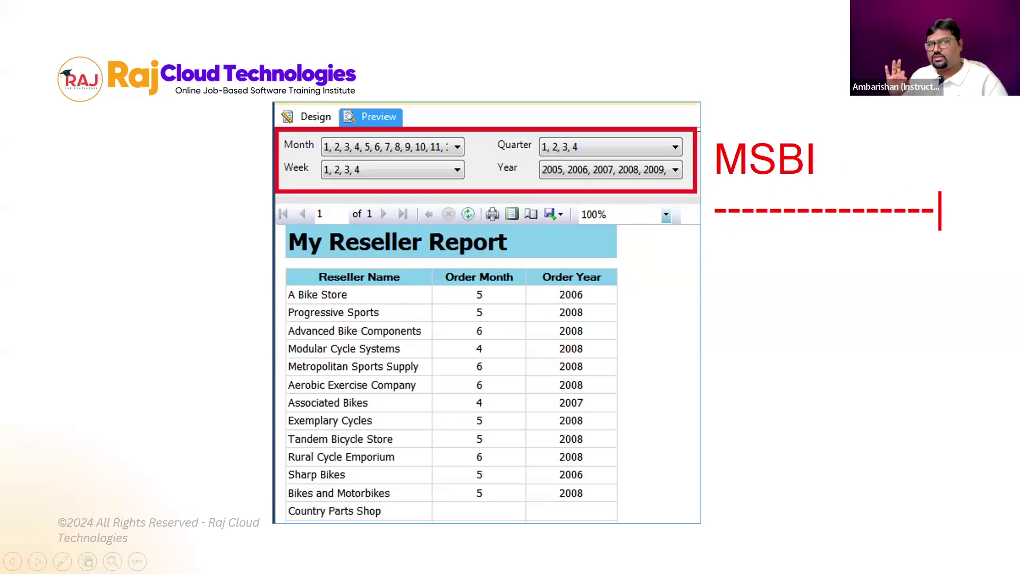
{"action": "key", "text": "Return"}
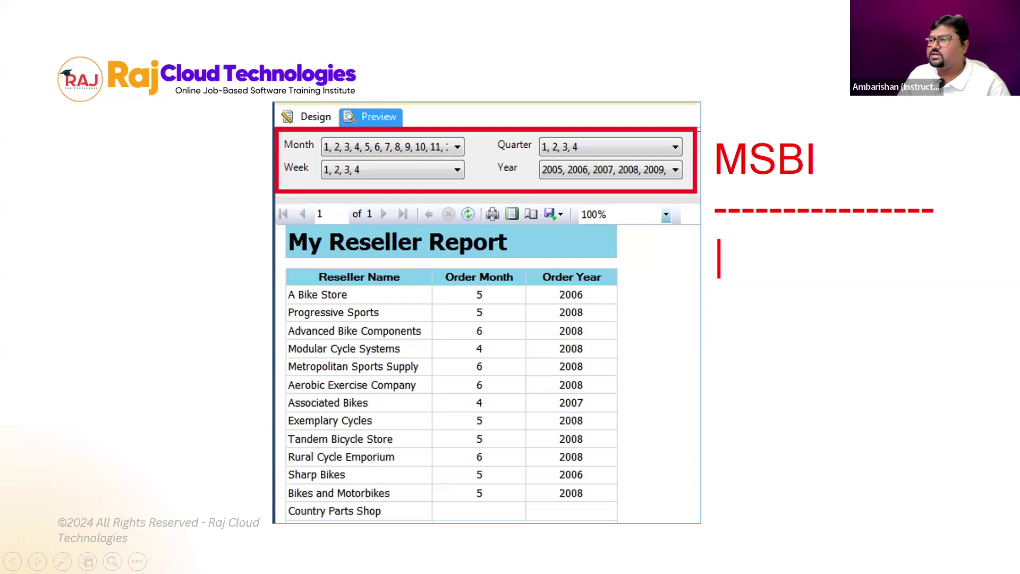
{"action": "type", "text": "SSIS"}
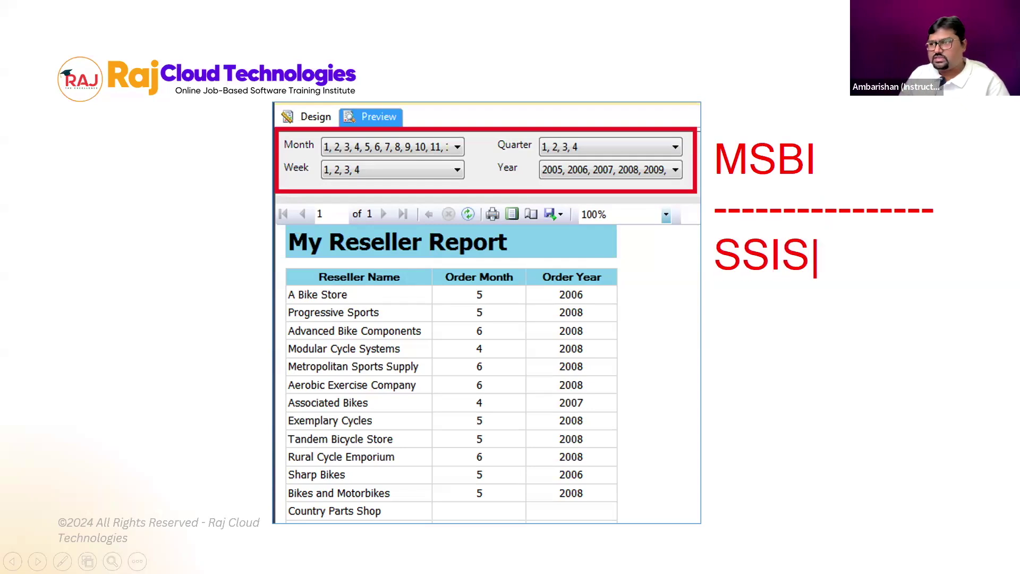